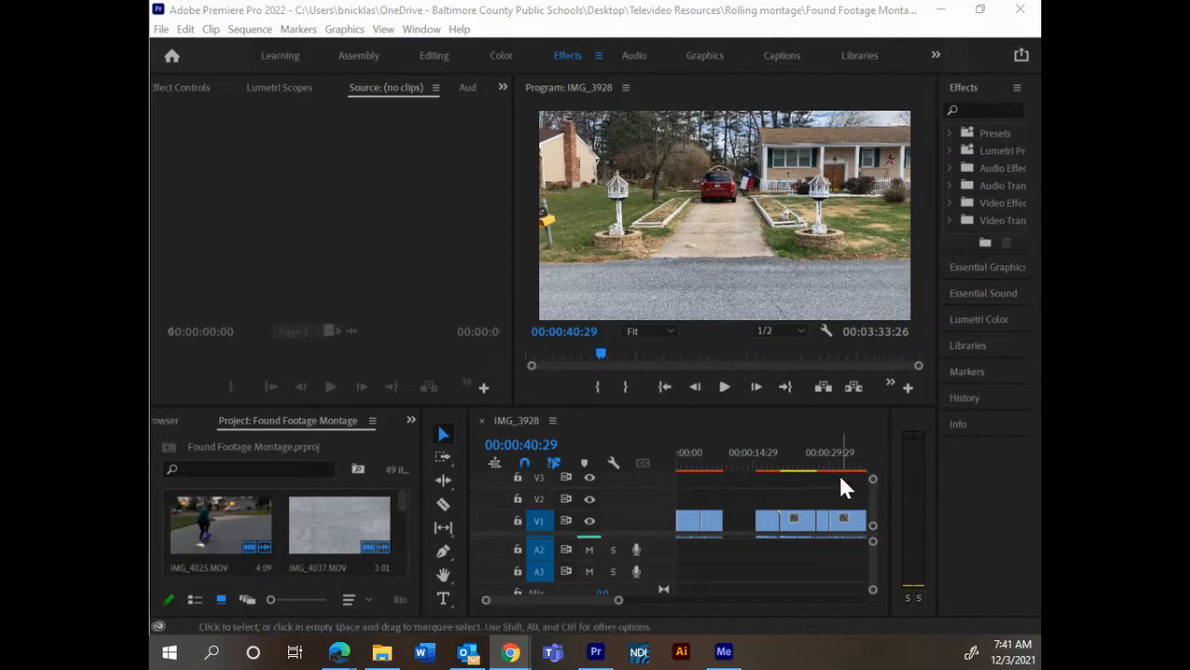
Step: Scrub through the IMG_3928 sequence from the start to the end of the three-clip group near 00:00:49 to review the footage
click(837, 465)
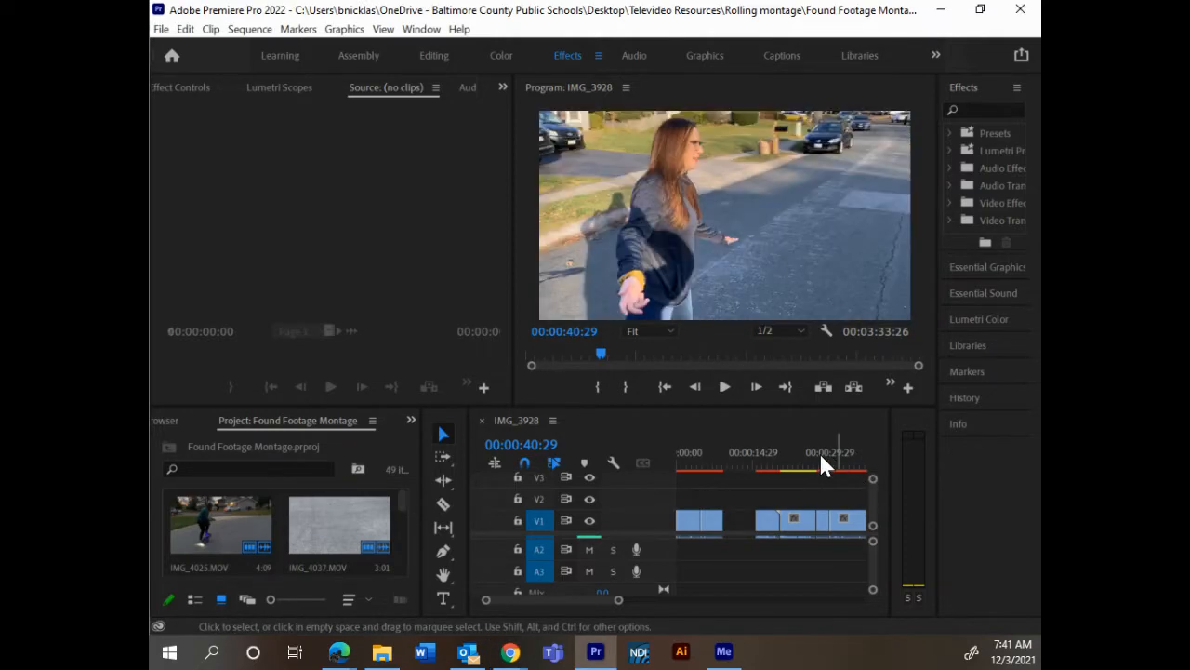
drag(819, 453, 607, 475)
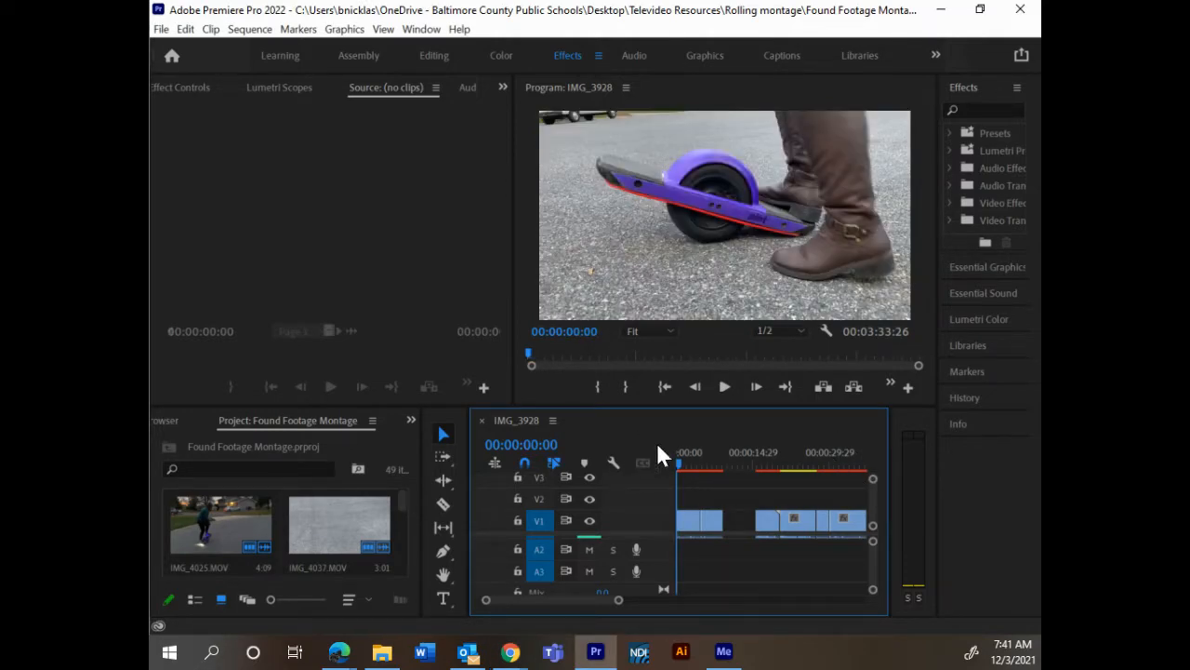
drag(681, 451, 675, 452)
click(783, 455)
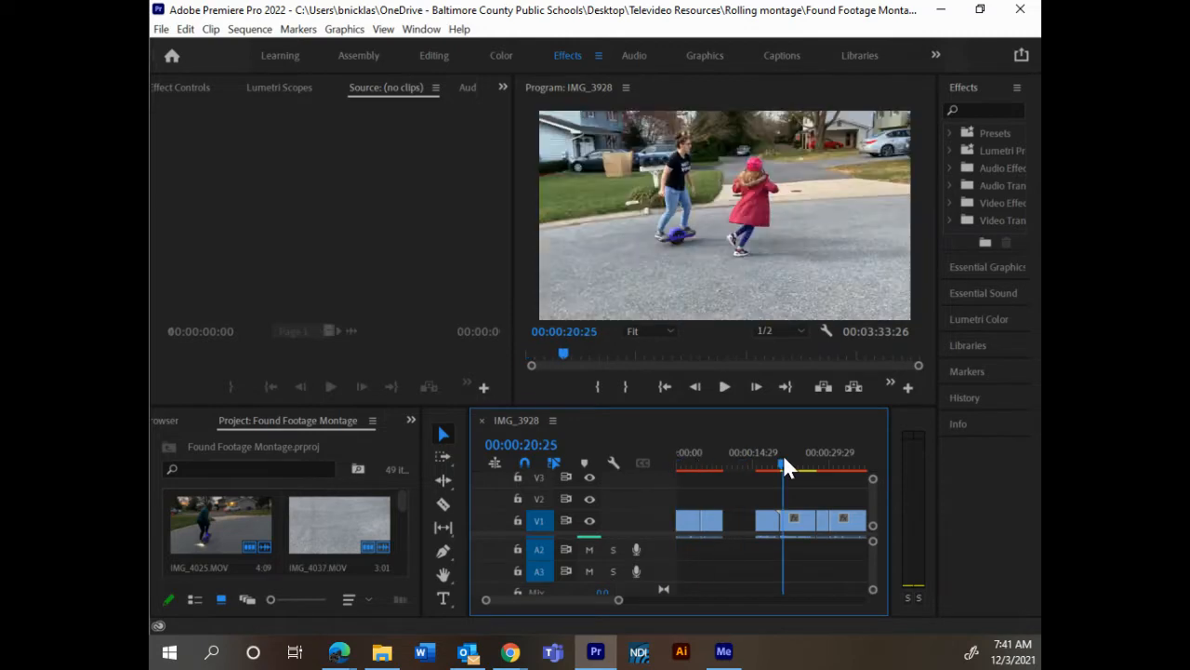
drag(783, 455, 762, 486)
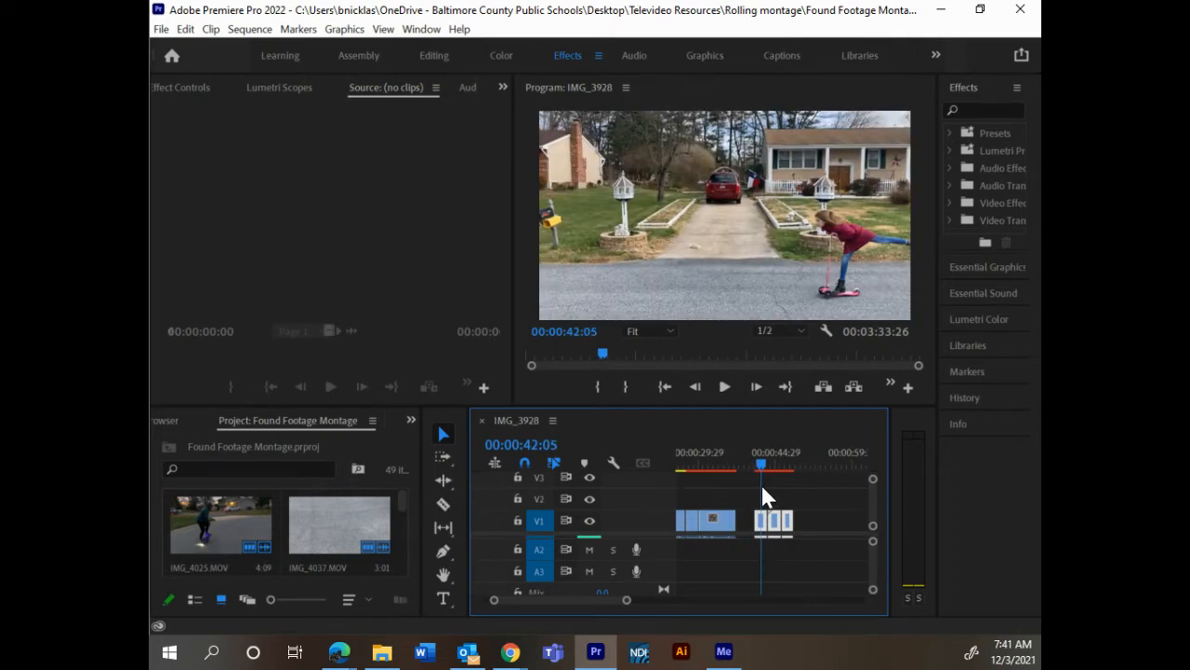
drag(761, 486, 688, 503)
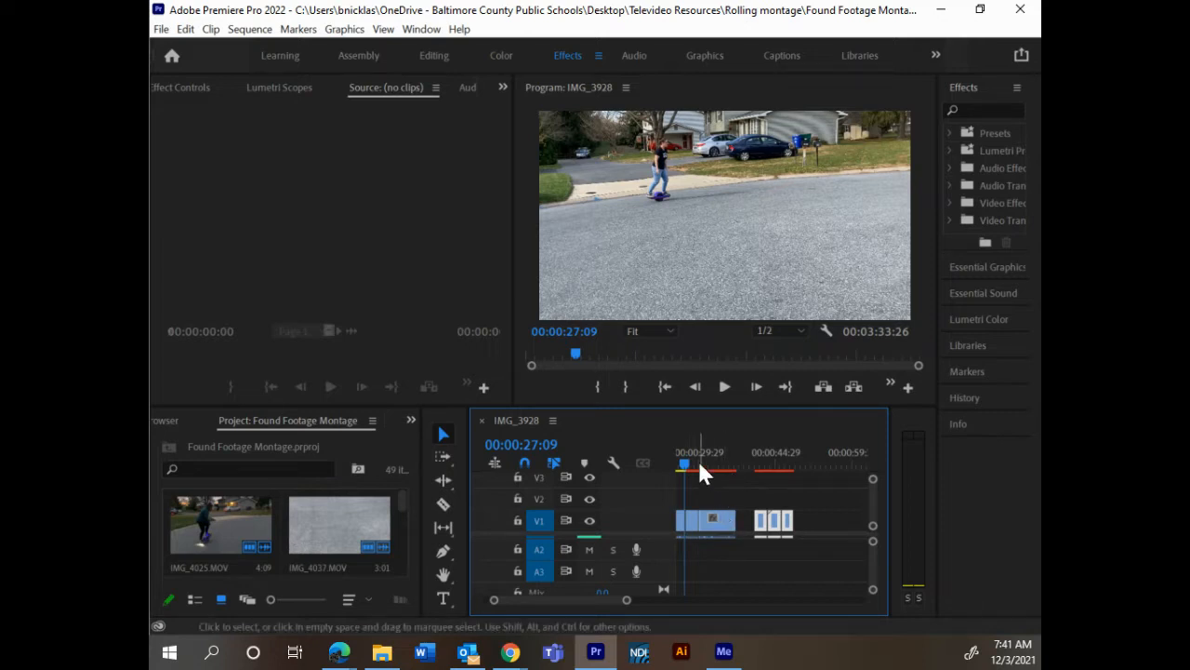
drag(683, 463, 797, 491)
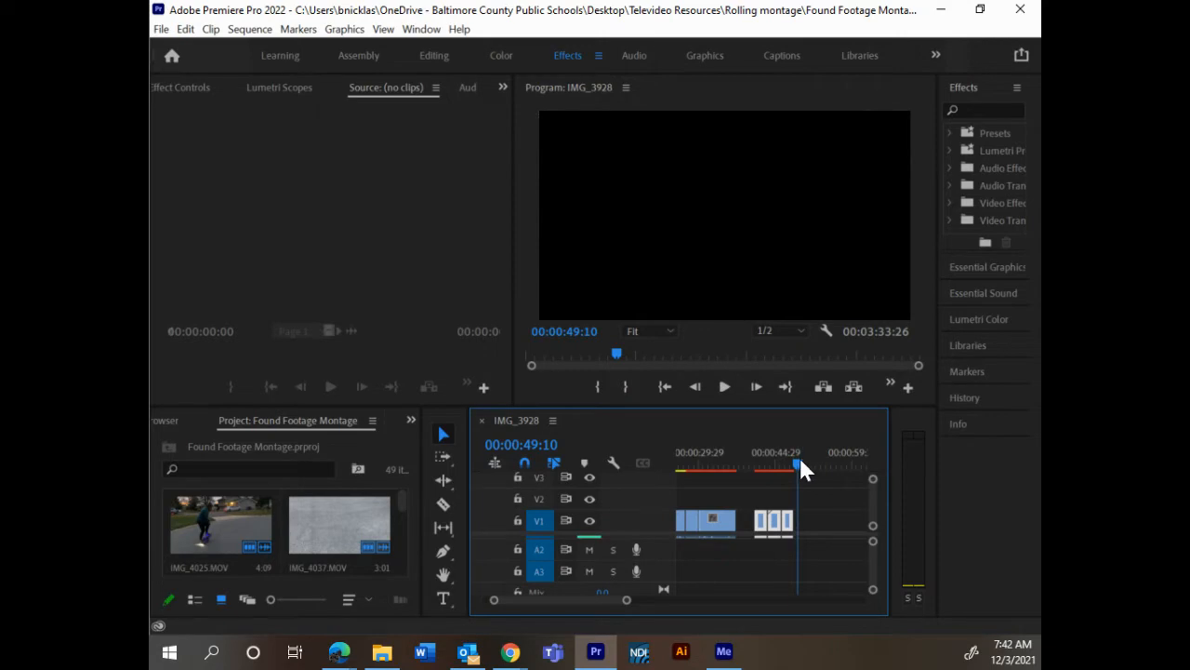
Step: Trim the end of the middle clip in the three-clip group on V1 back to 00:00:45:07
drag(798, 458, 778, 483)
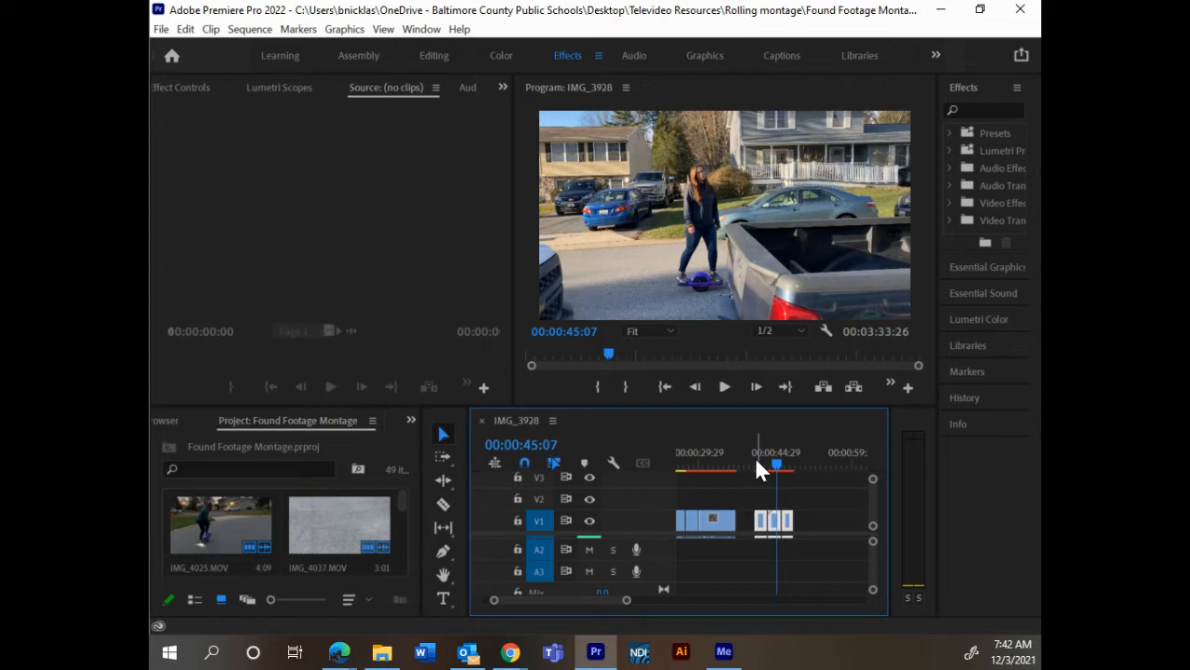
key(equal)
key(equal)
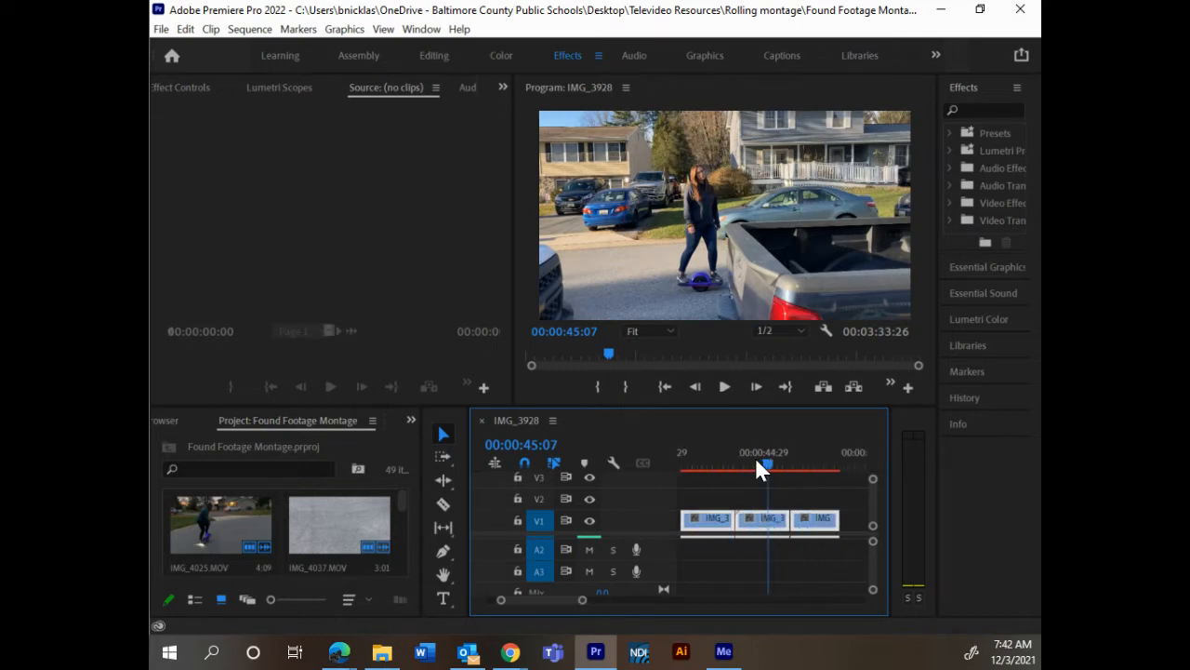
key(minus)
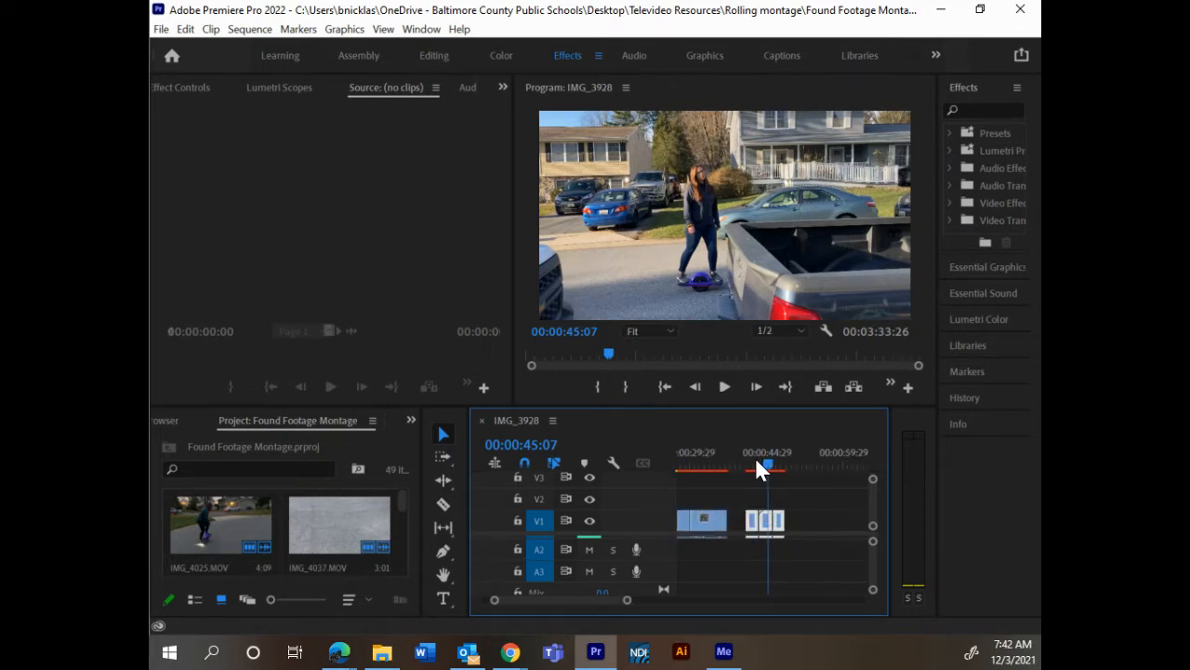
key(equal)
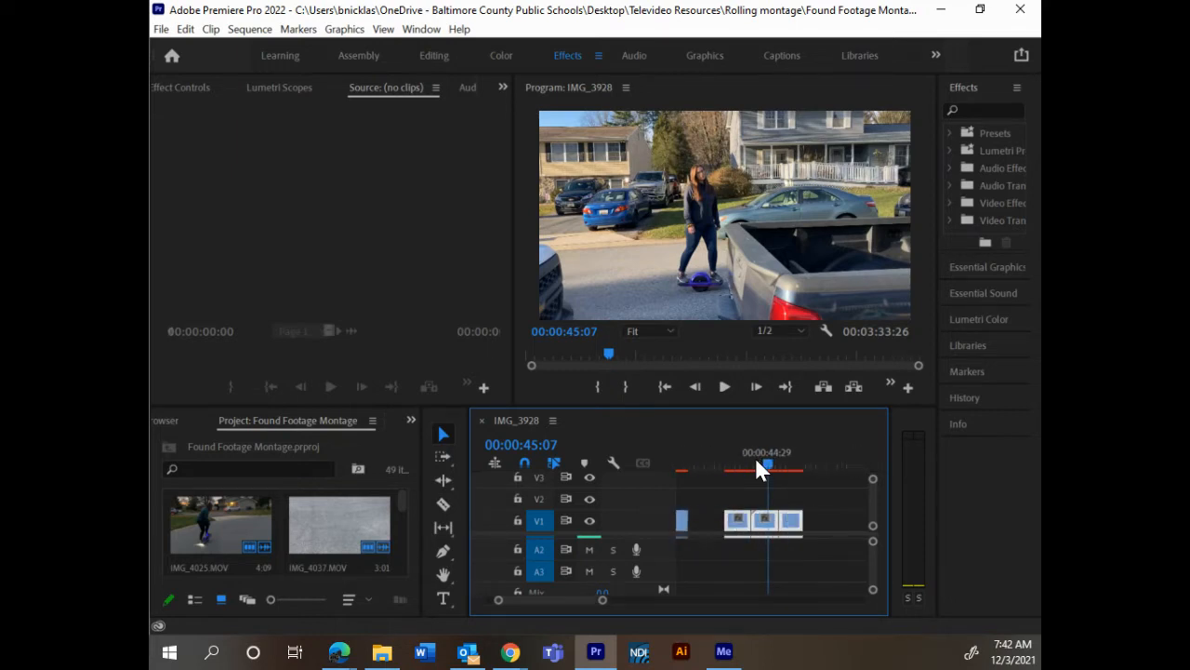
key(equal)
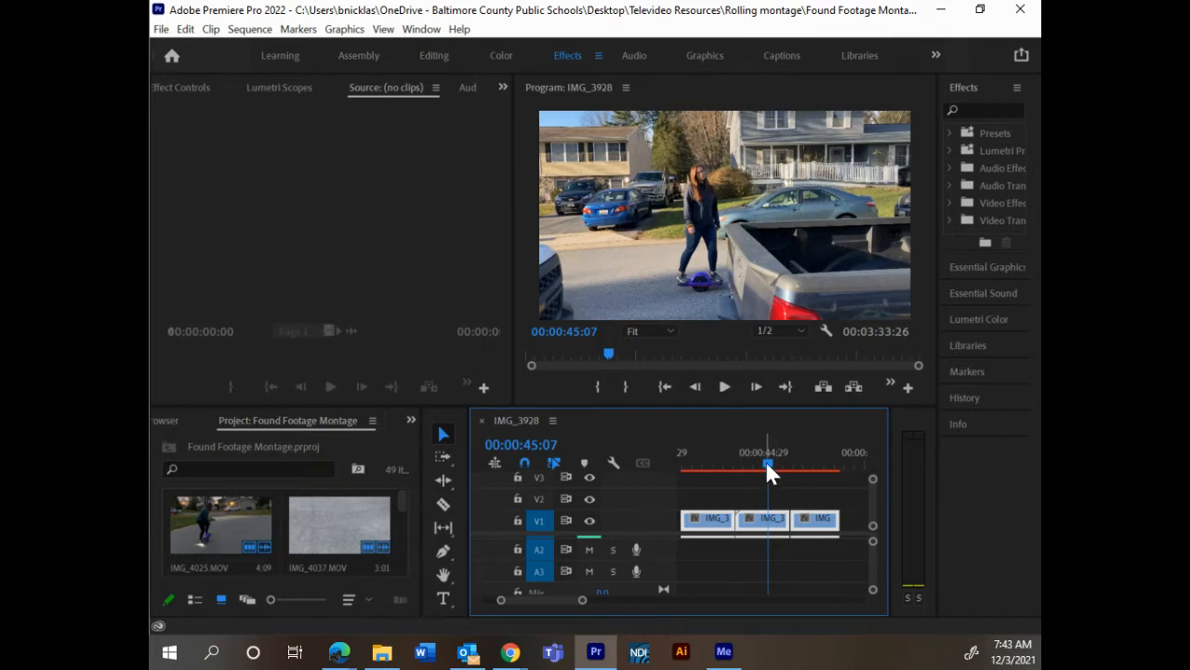
click(786, 500)
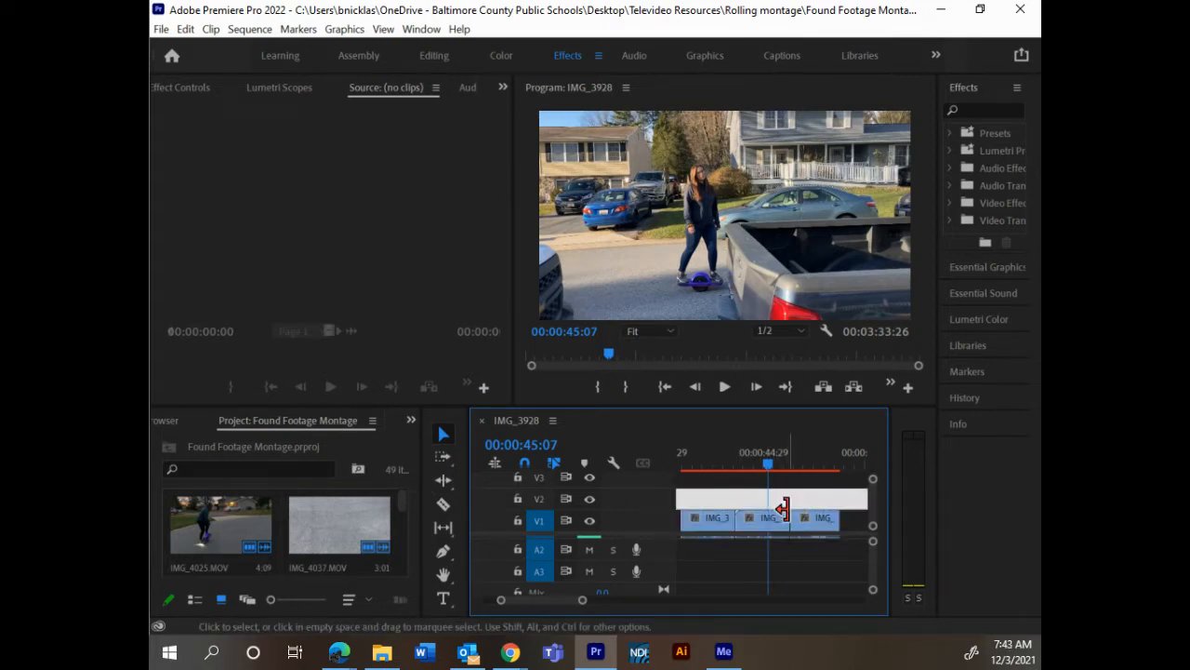
drag(784, 519, 765, 519)
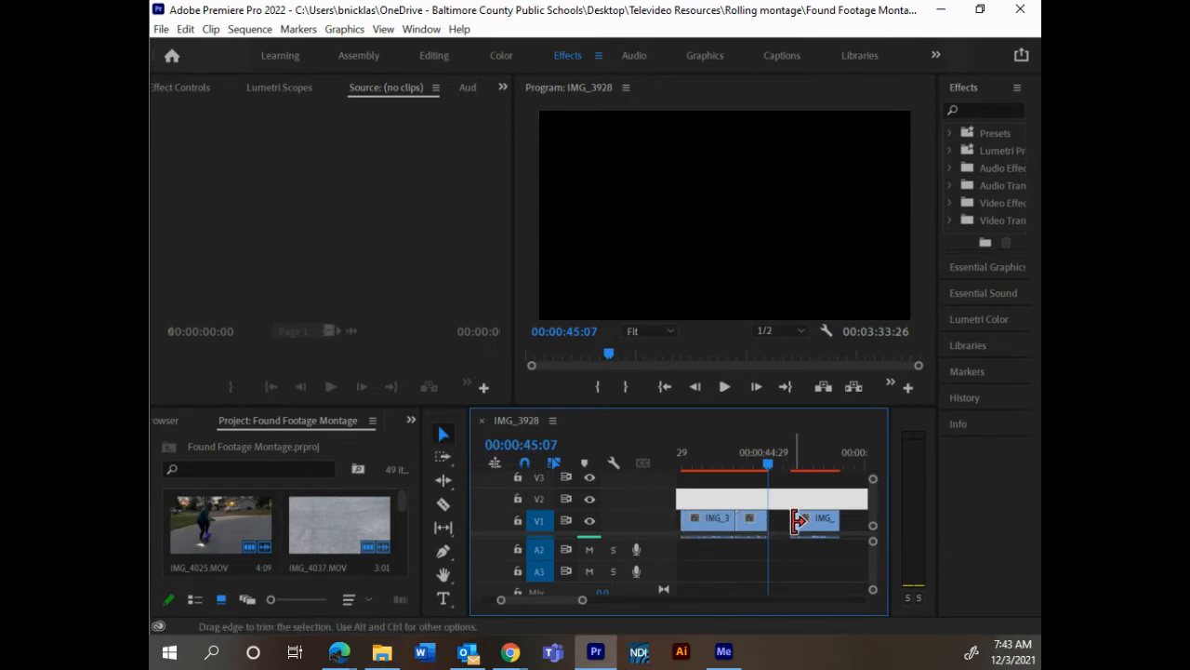
Step: Ripple delete the gap between the trimmed middle clip and the third clip of the group
mouse_move(797, 522)
mouse_down()
mouse_move(768, 529)
mouse_move(800, 529)
mouse_up()
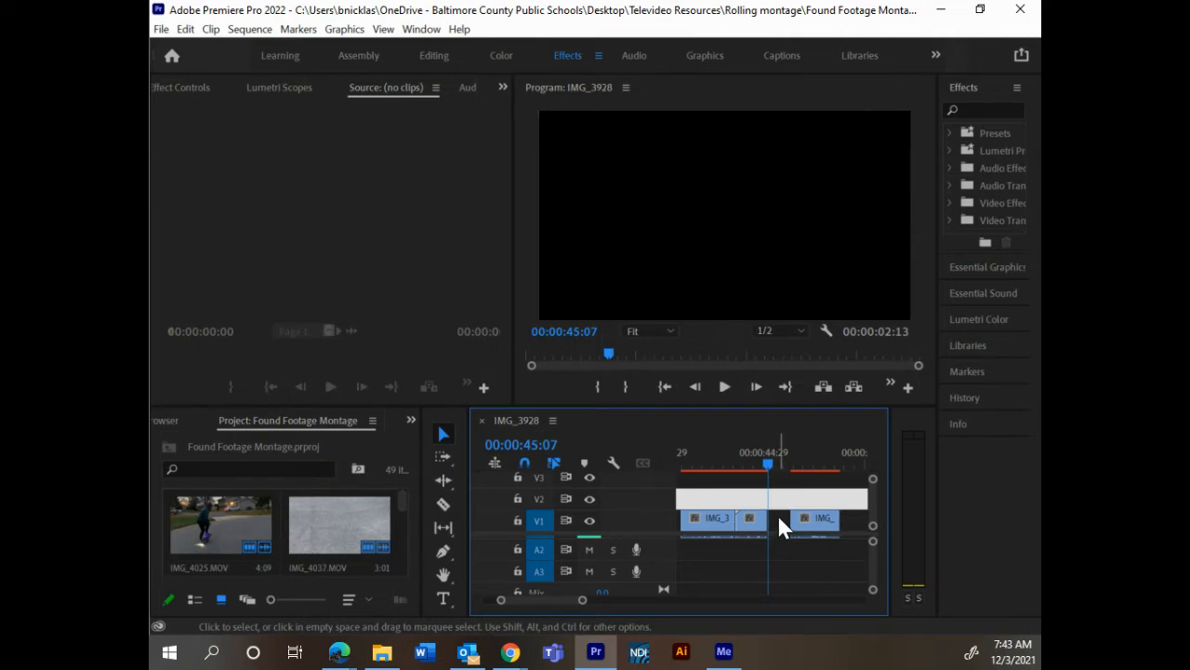
right_click(779, 518)
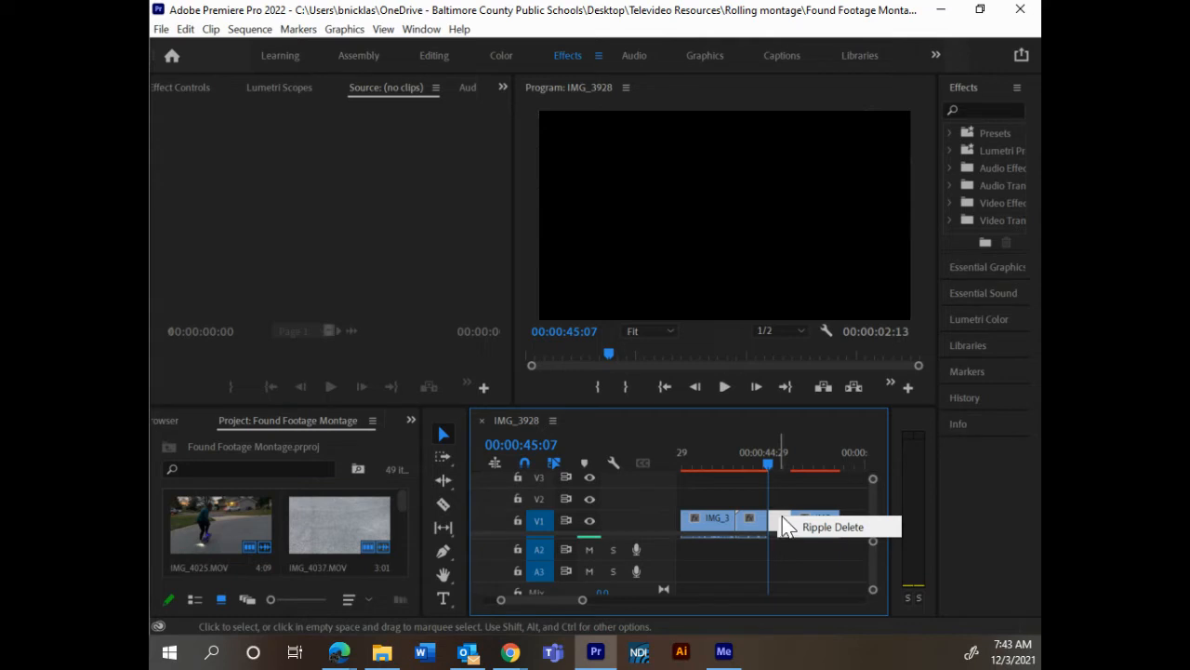
click(829, 528)
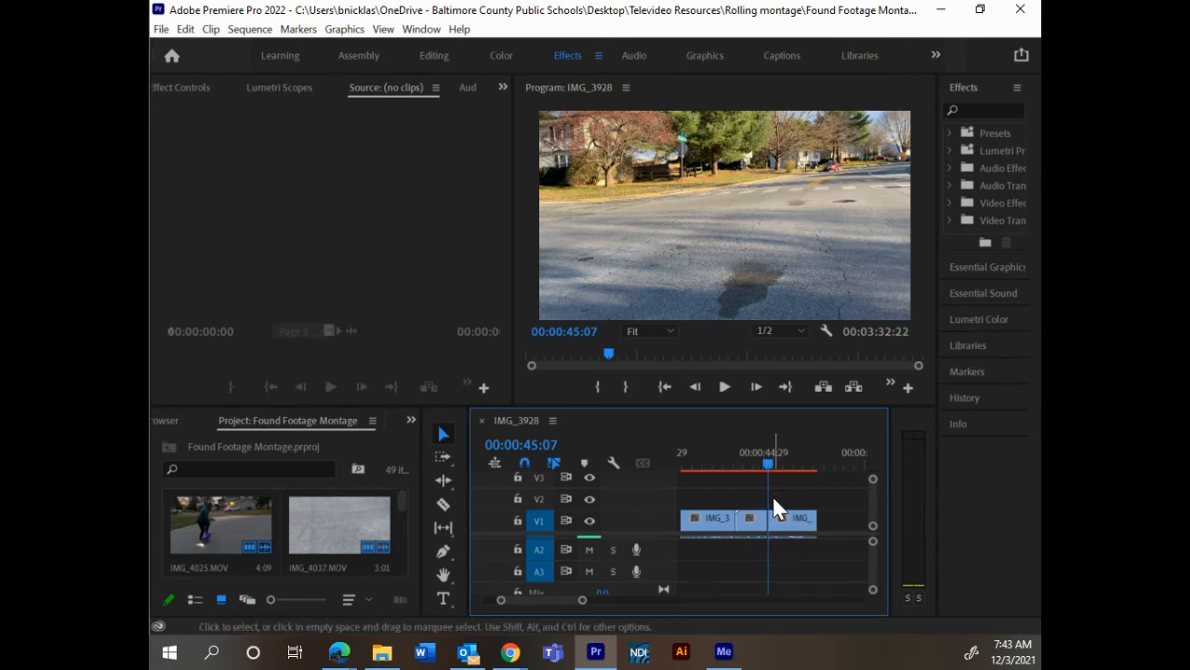
Step: Try a ripple delete on the large V1 gap after the three-clip group, and undo it
key(minus)
key(minus)
key(minus)
key(minus)
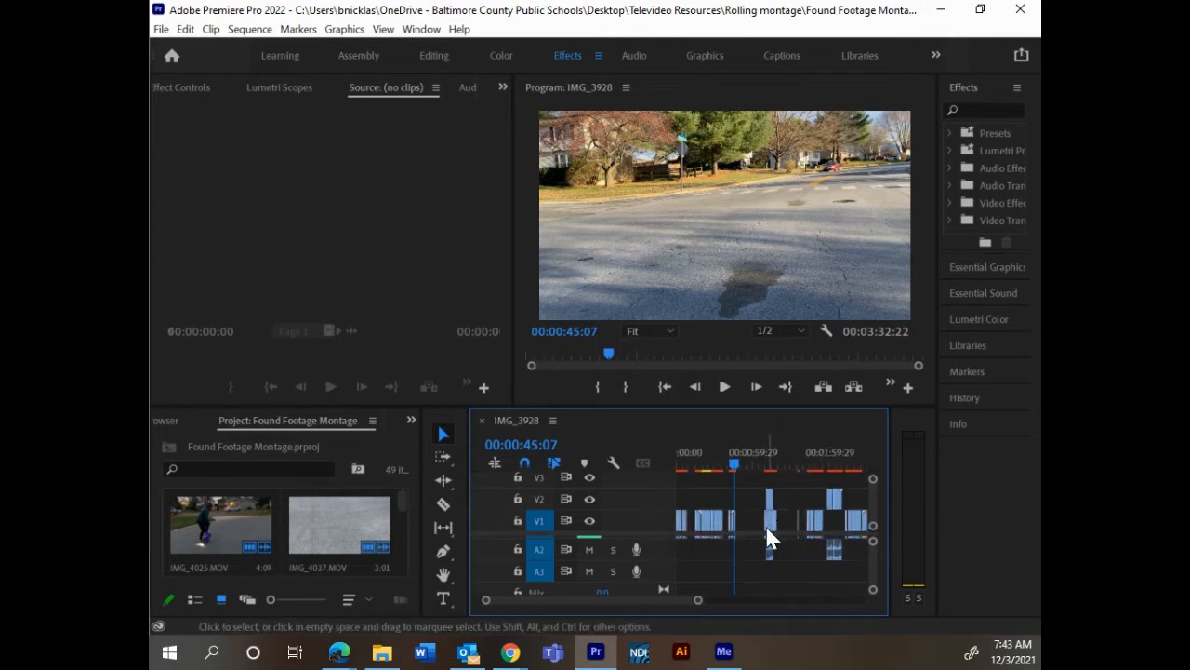
right_click(750, 520)
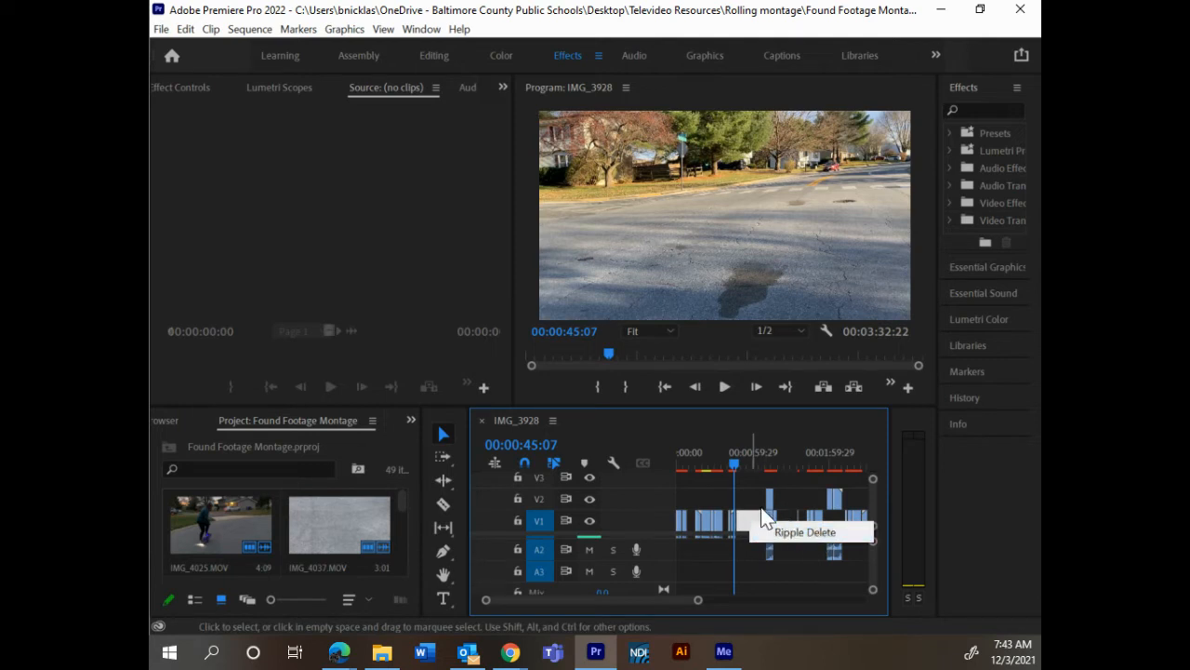
click(814, 533)
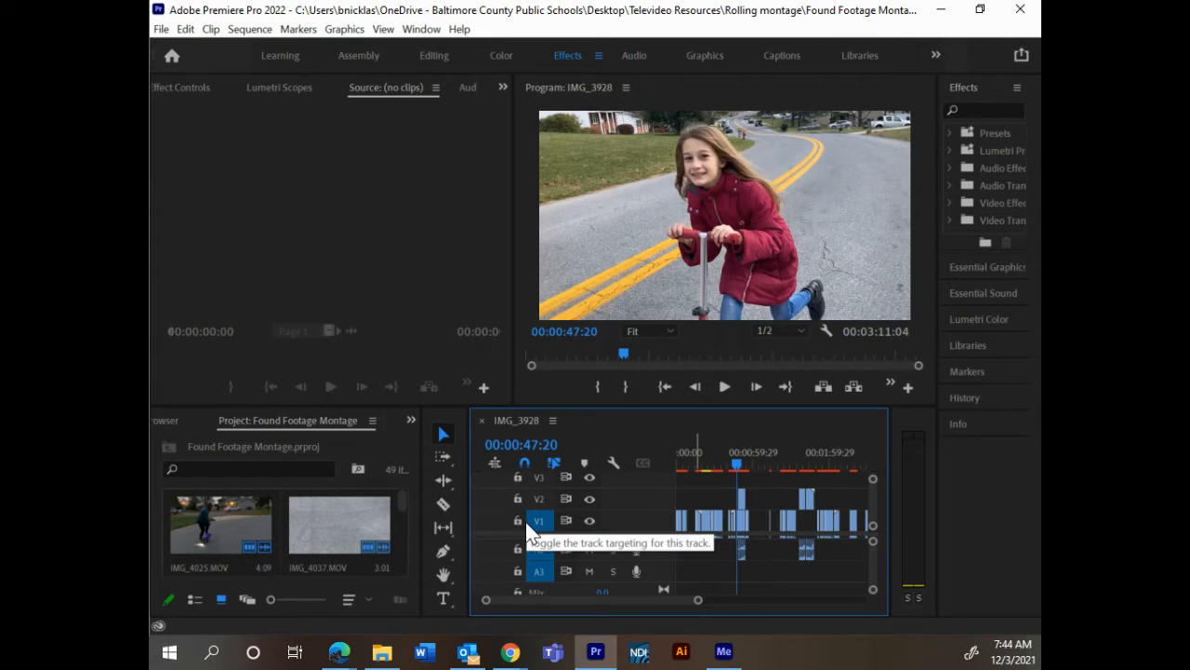
key(ctrl+z)
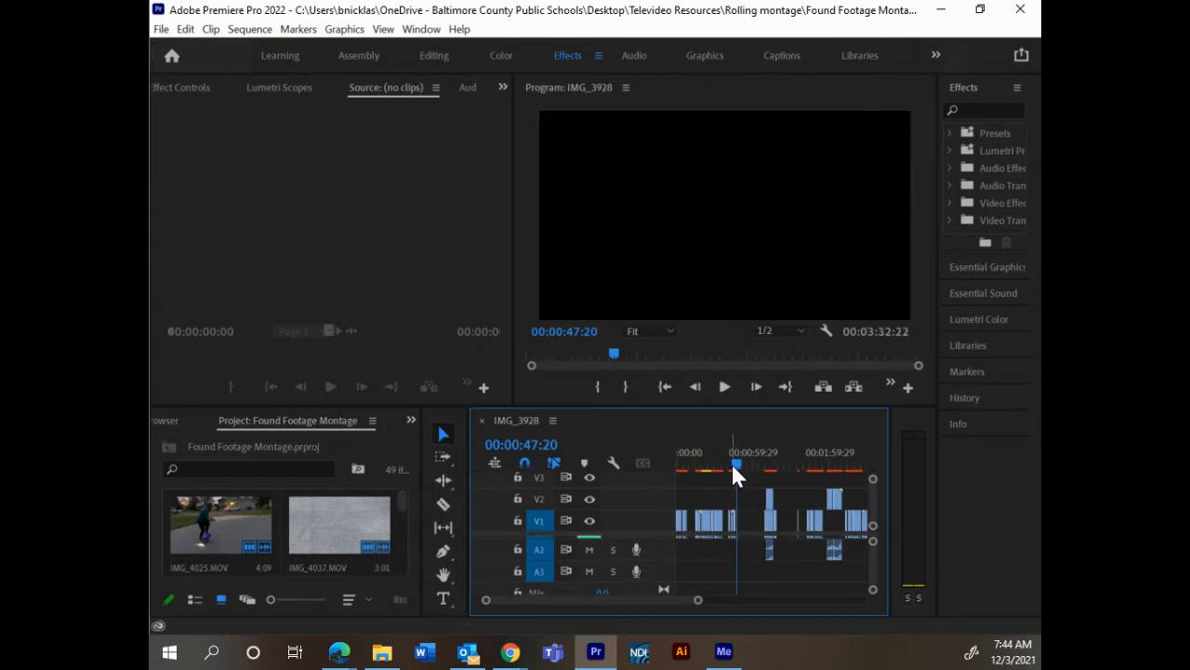
Step: Trim the start of the group's last clip to 00:00:46:14 and ripple delete the gap left before it
key(=)
key(=)
key(=)
key(=)
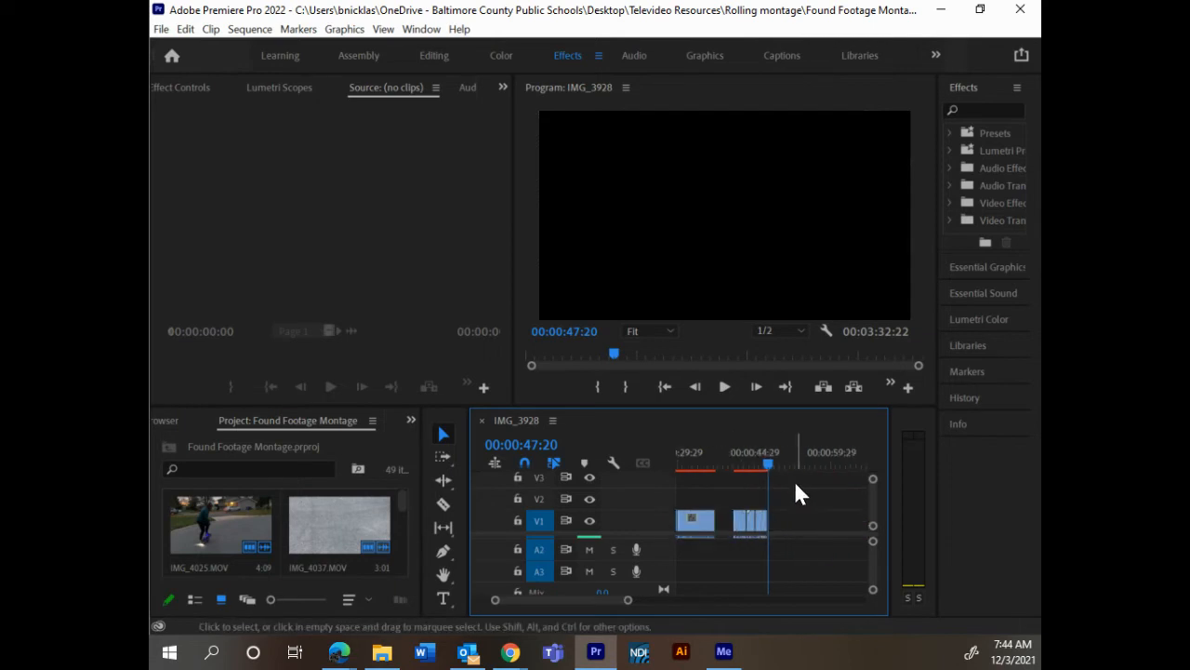
mouse_move(742, 458)
mouse_down()
mouse_move(707, 457)
mouse_move(744, 464)
mouse_up()
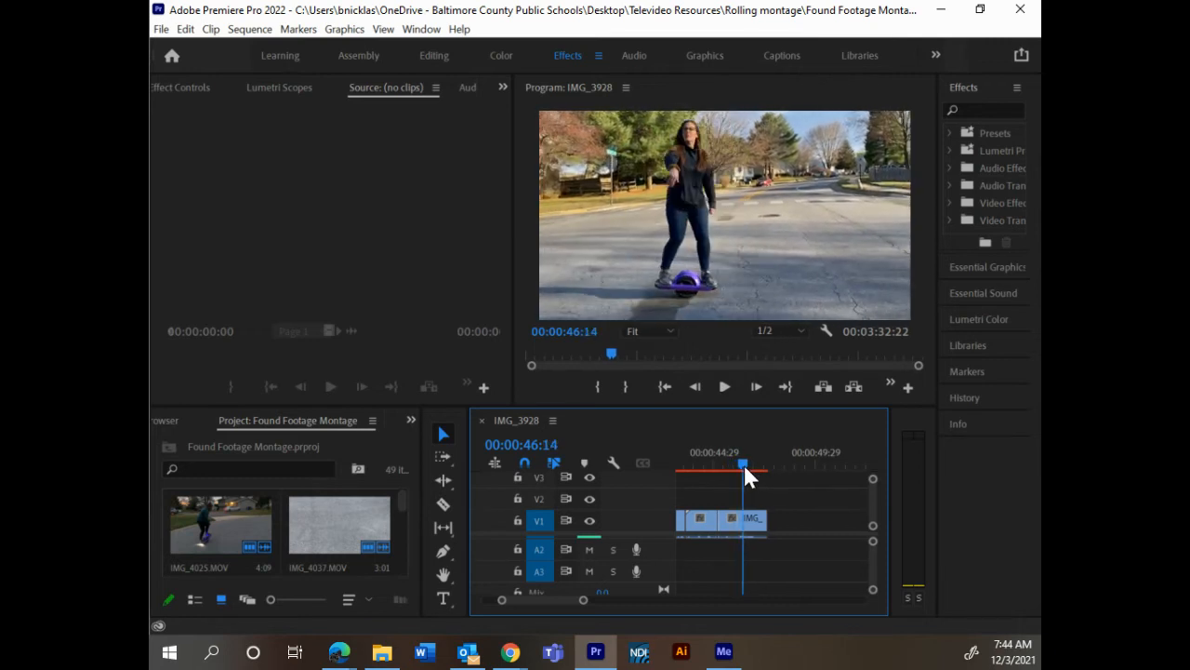
click(727, 518)
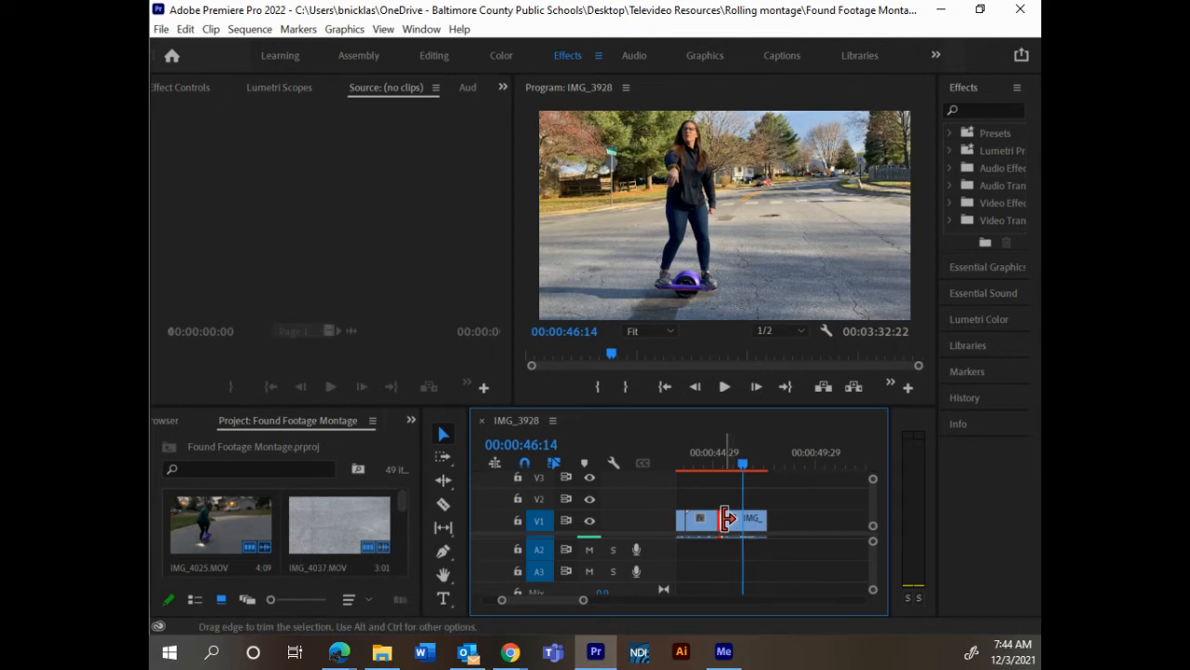
drag(731, 518, 746, 518)
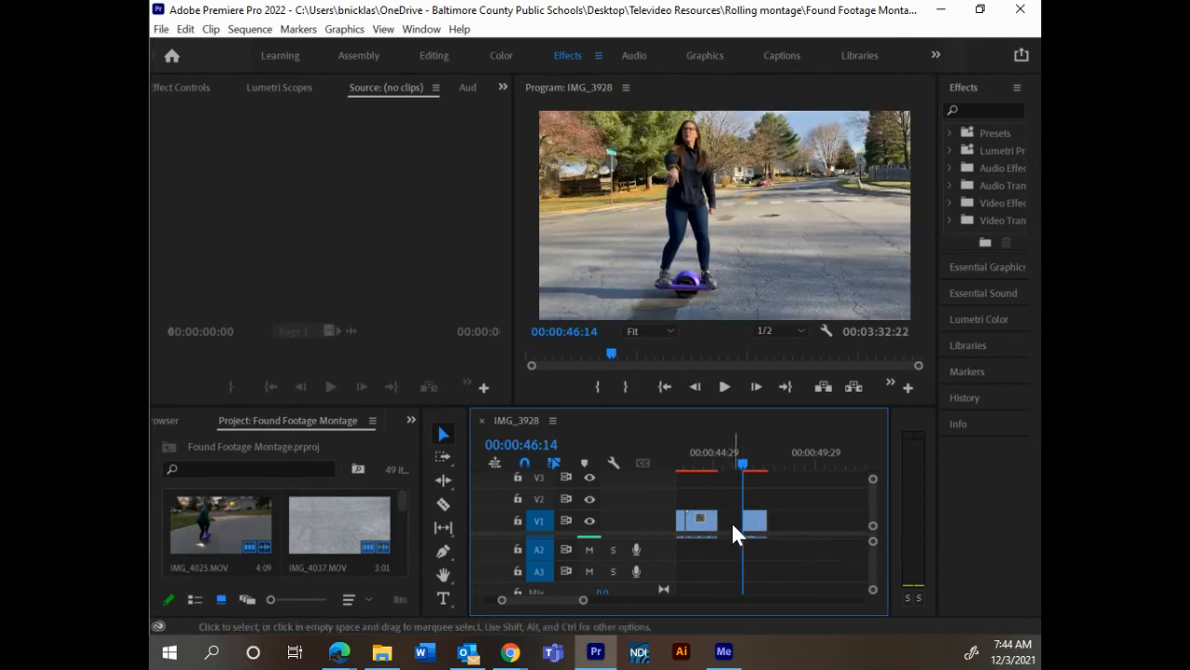
right_click(731, 520)
click(754, 533)
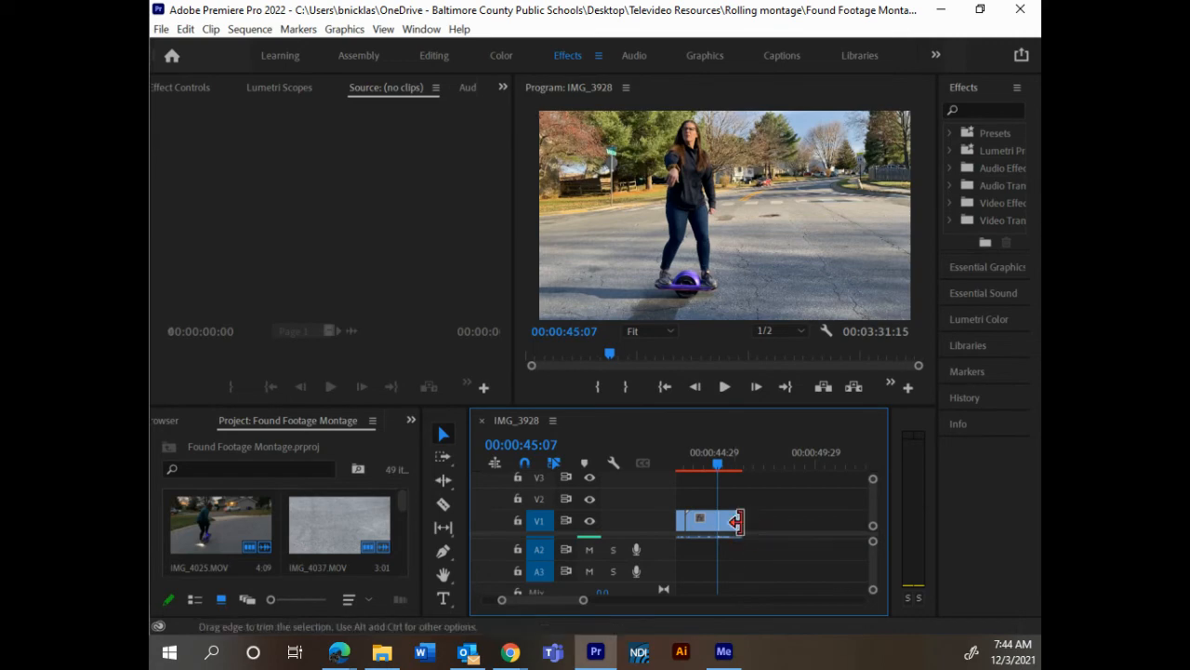
Step: Place the playhead at 00:00:45:06 and select the clip of the skateboarder behind the pickup truck in the video preview
click(719, 457)
drag(719, 458, 718, 462)
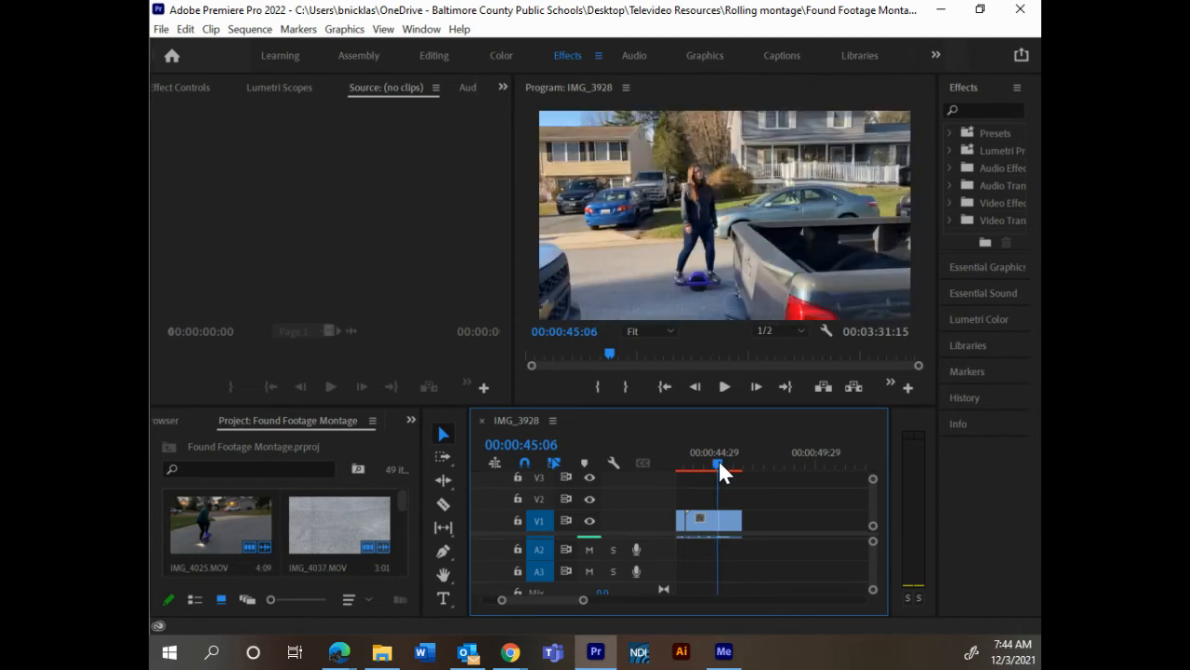
click(678, 184)
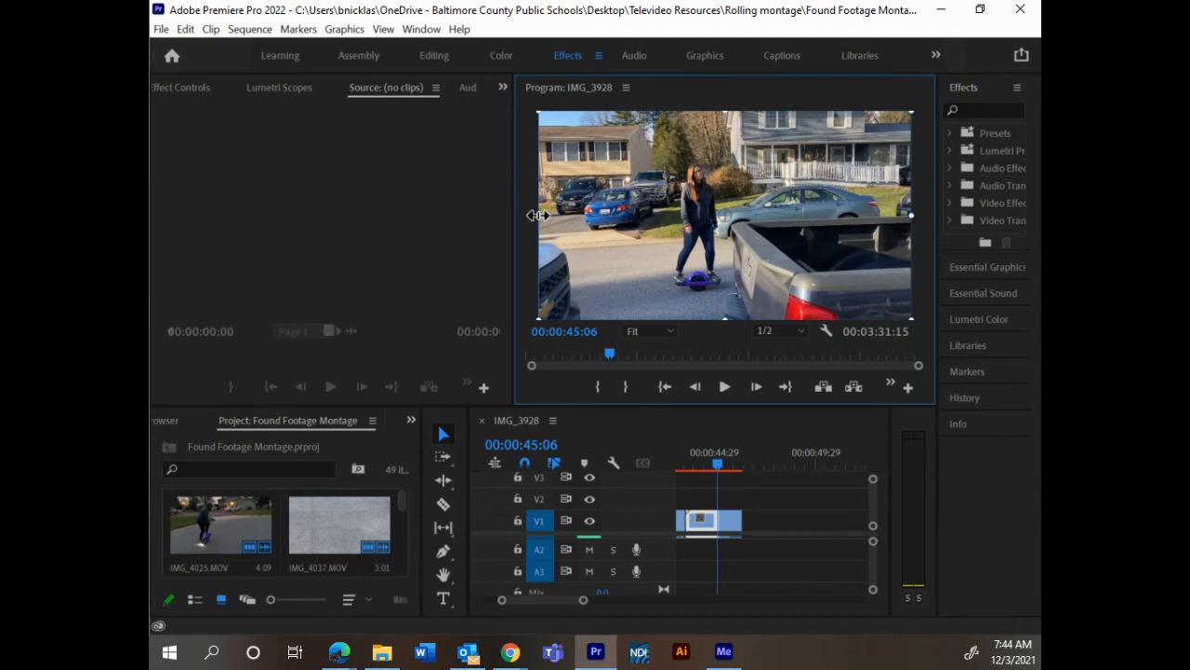
Step: Try enlarging the selected clip's image in the preview, undo the scaling and deselect the clip
drag(535, 215, 468, 230)
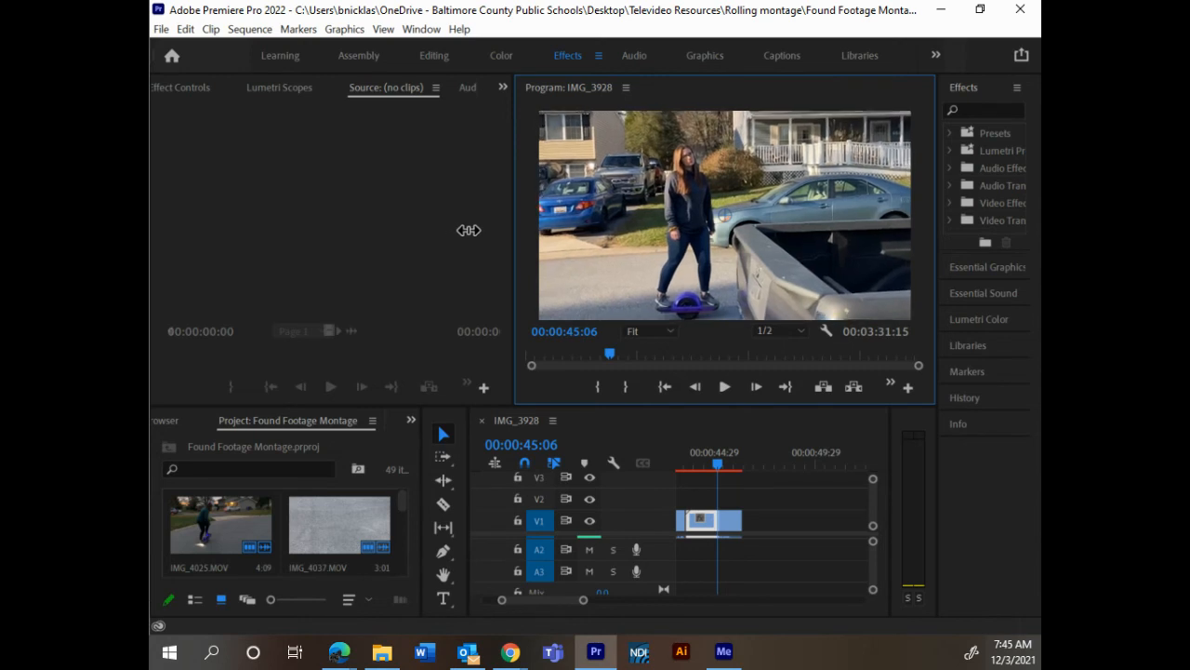
drag(468, 230, 468, 230)
key(ctrl+z)
click(742, 505)
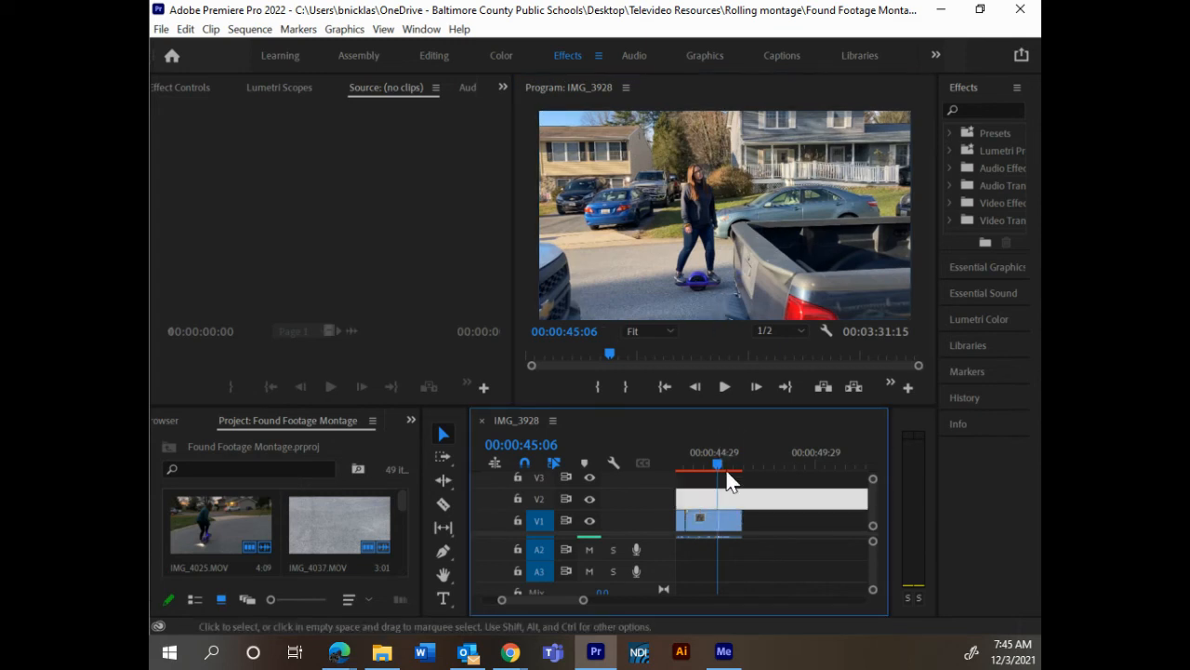
Step: Reselect the clip in the preview and enlarge its image to about 133.7% so the skateboarder appears closer
click(697, 240)
click(697, 250)
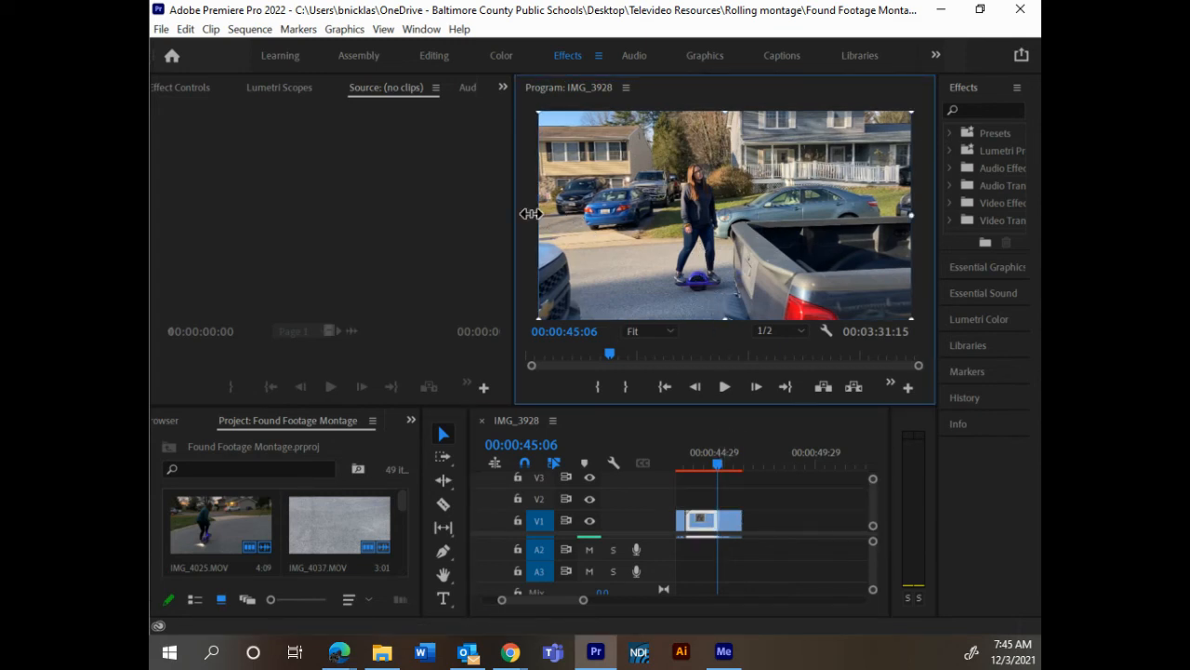
drag(530, 214, 471, 227)
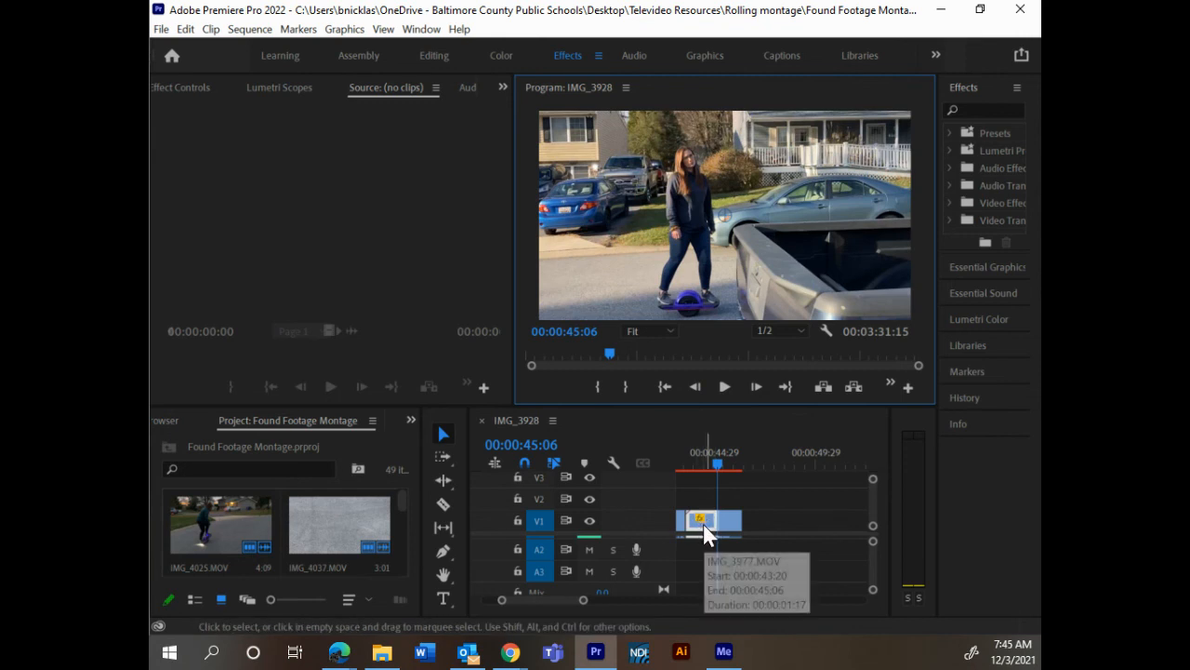
Step: Show the Effect Controls for the enlarged clip IMG_3977.MOV on V1
click(502, 88)
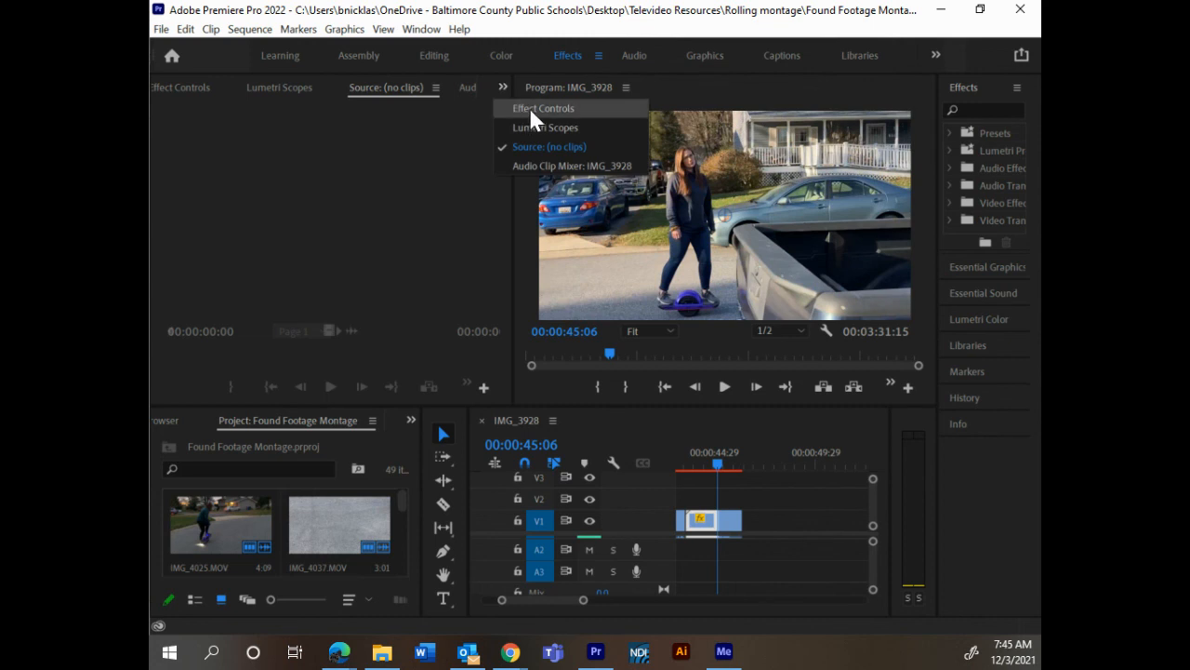
click(531, 108)
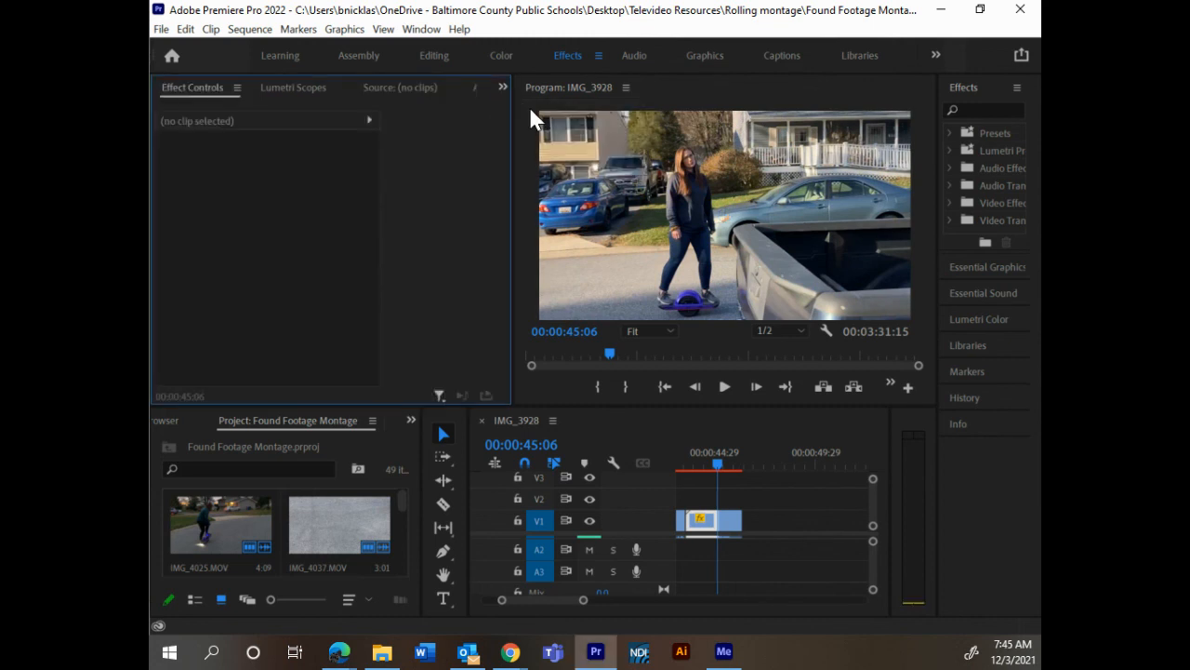
click(711, 521)
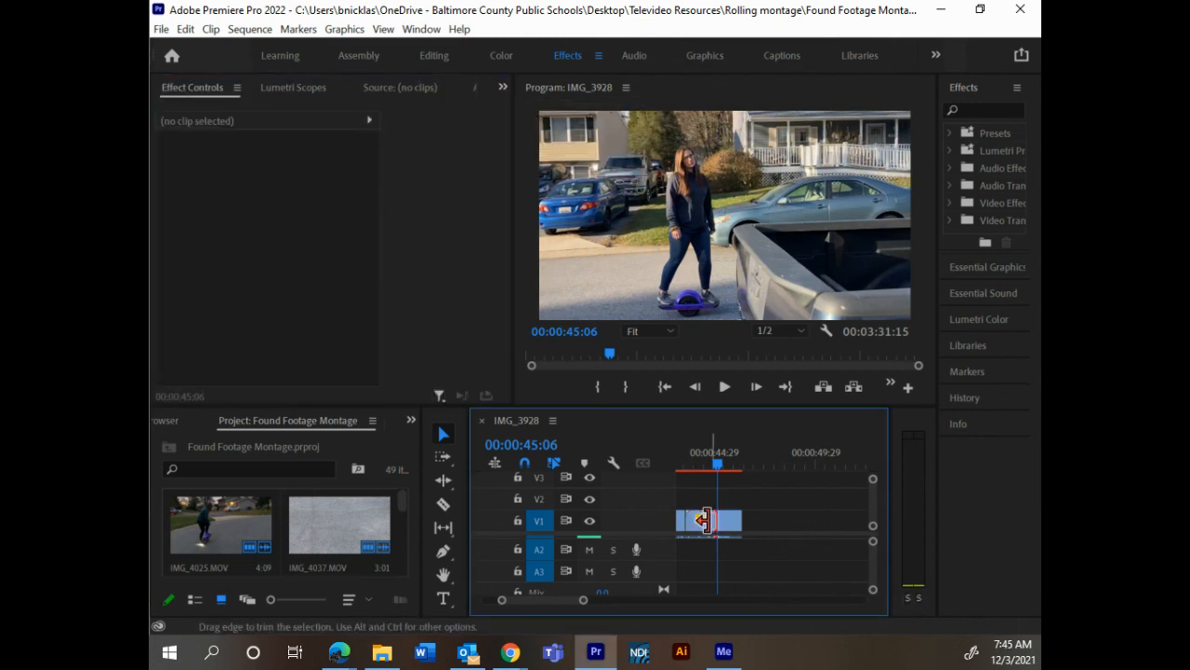
click(701, 523)
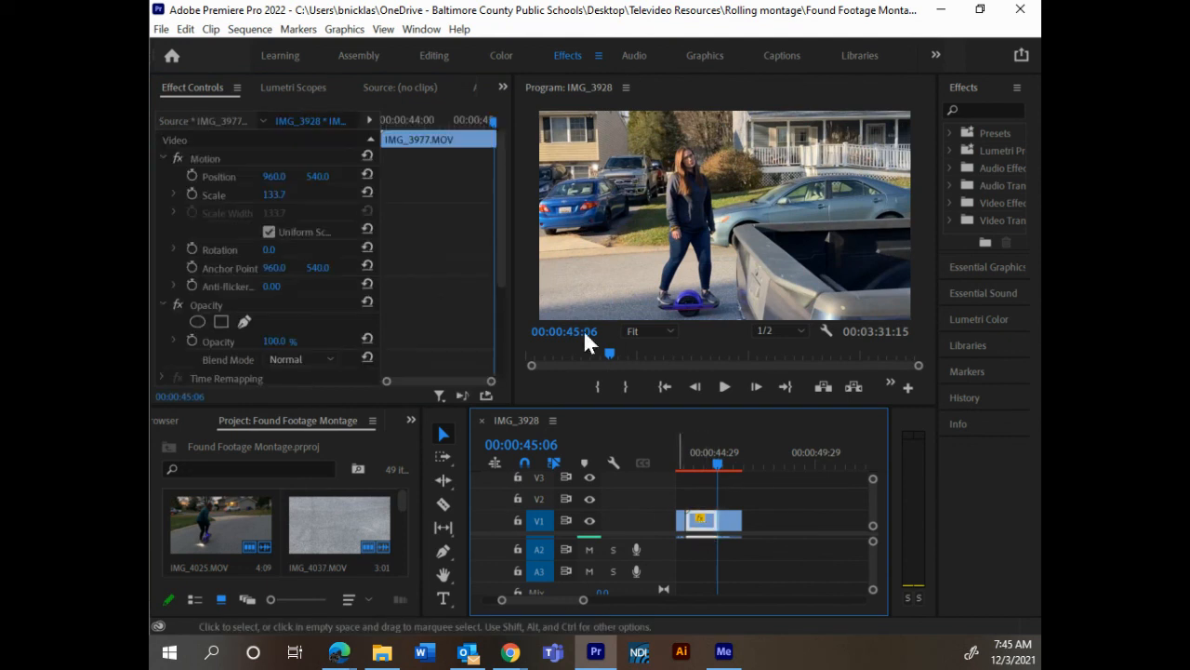